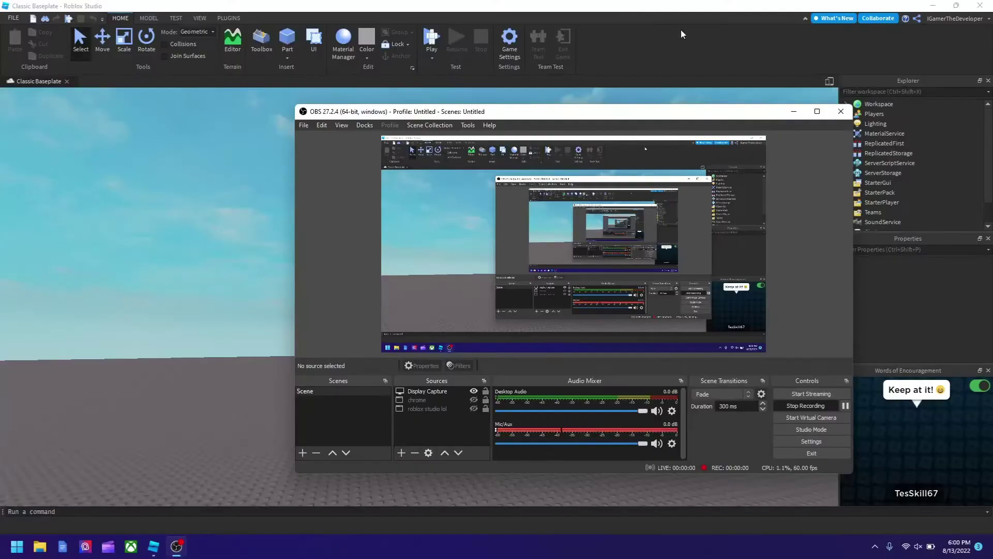
Bring Roblox Studio's Classic Baseplate place to the front and orbit across the empty baseplate.
left_click(680, 34)
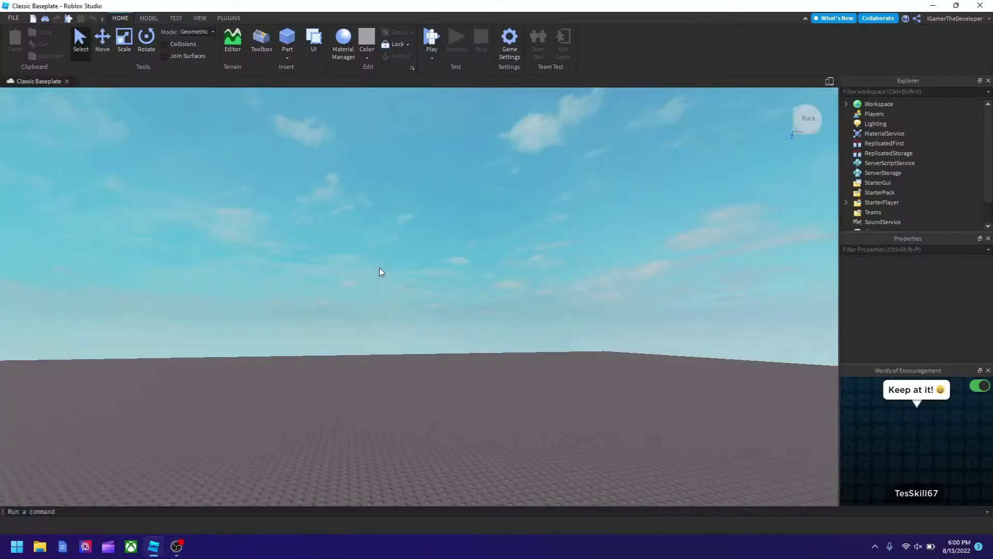
right_click_drag(380, 268, 380, 268)
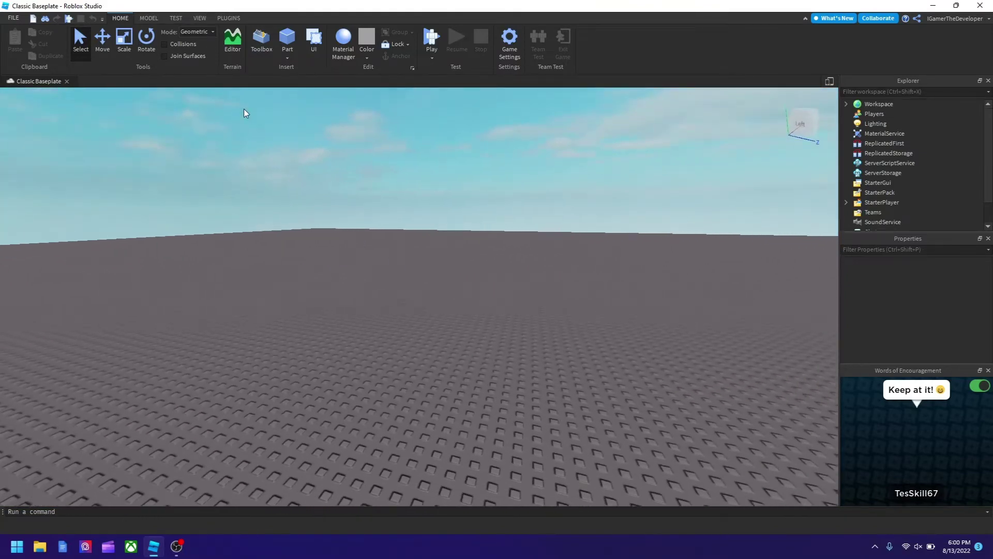
Insert an R6 Dummy rig into the Workspace with the Rig Builder plugin.
left_click(239, 17)
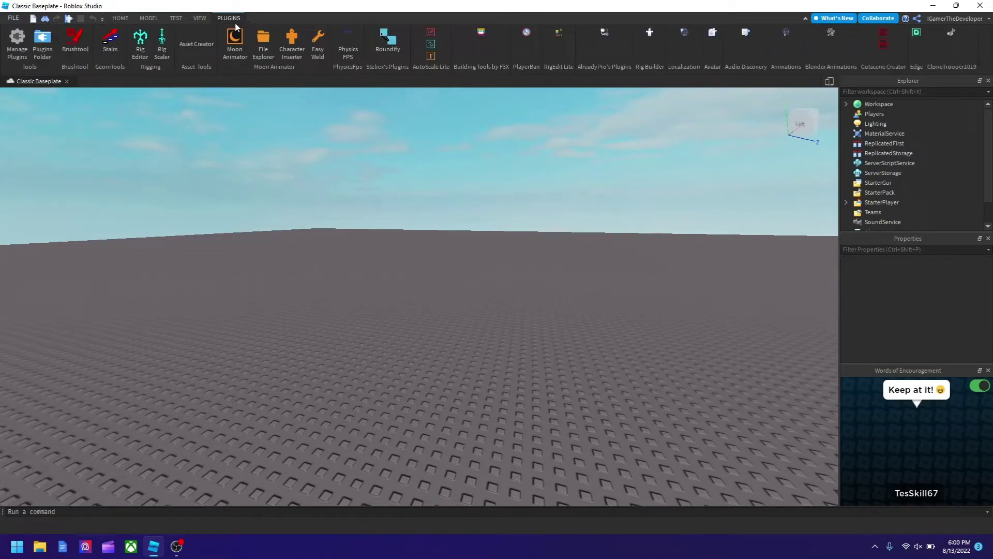
left_click(649, 33)
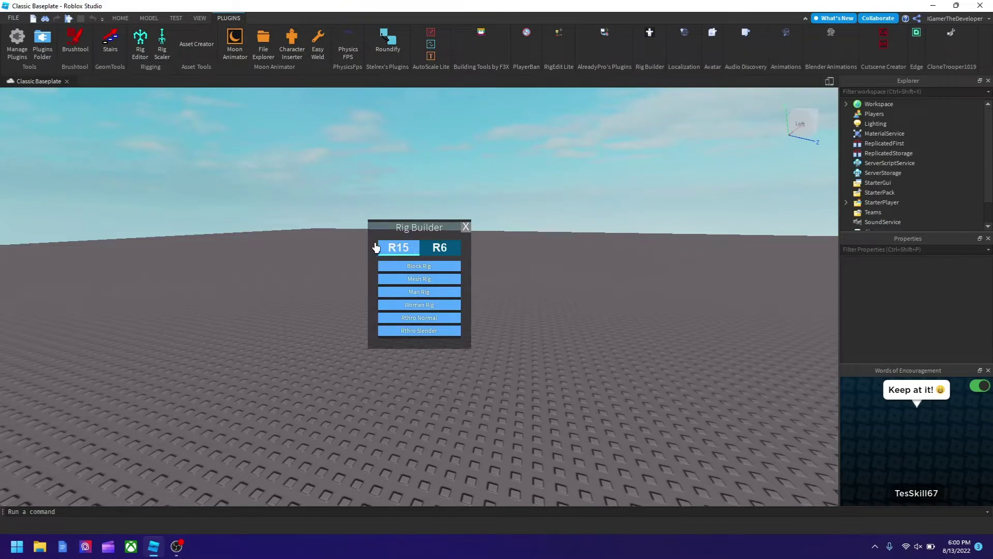
left_click(439, 248)
left_click(432, 281)
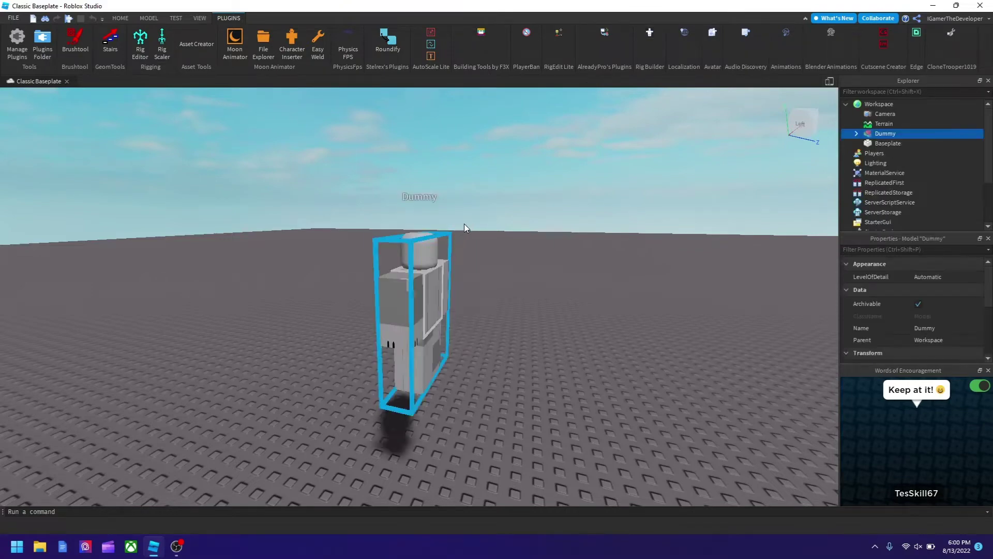
Frame the camera on the Dummy standing on the baseplate.
scroll(419, 283, "down", 5)
right_click_drag(419, 283, 336, 295)
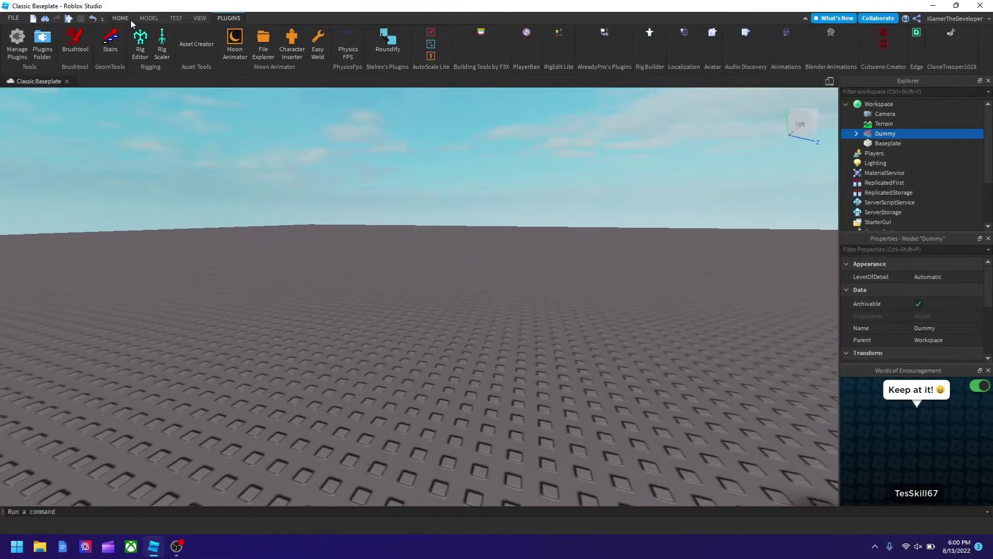
left_click(120, 18)
key("f")
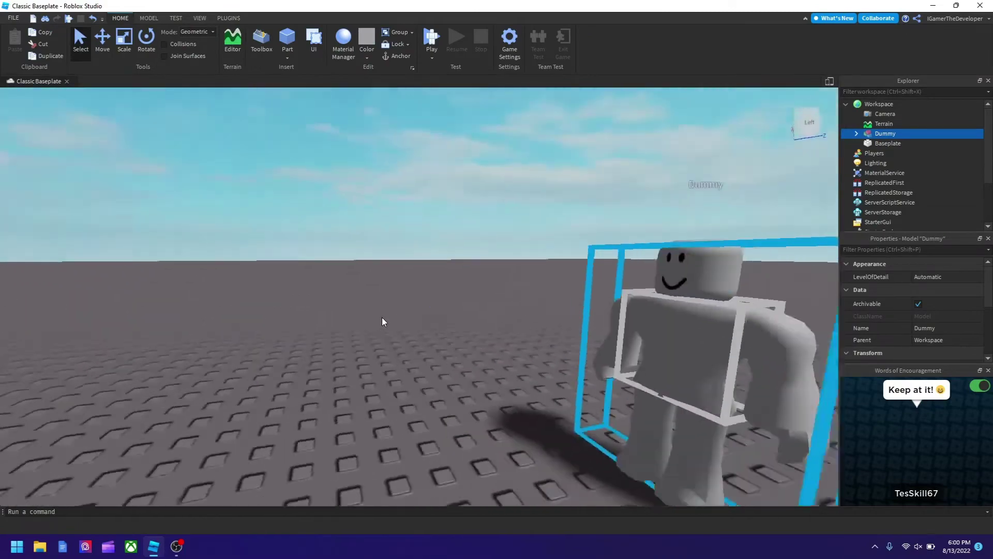
scroll(383, 318, "up", 3)
scroll(383, 318, "down", 5)
scroll(382, 318, "up", 6)
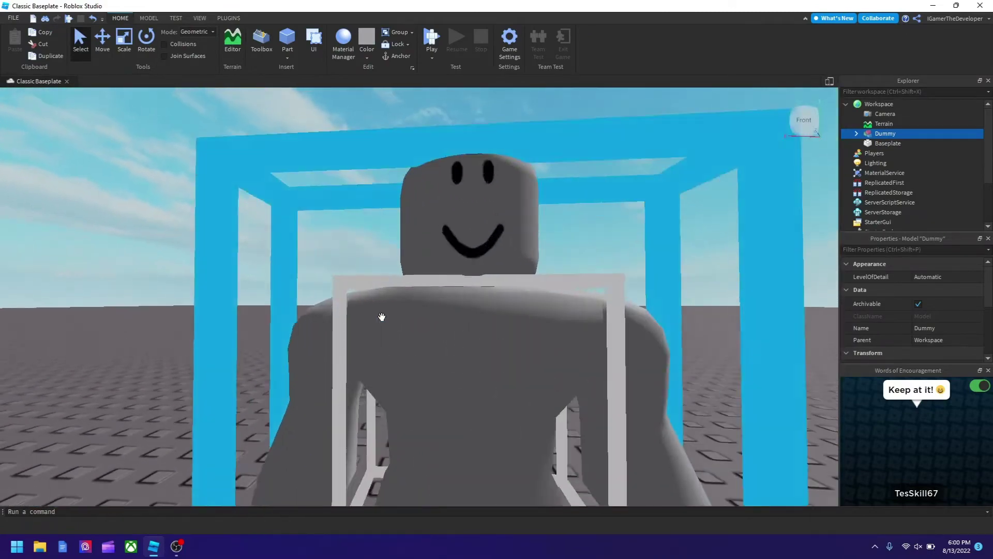
scroll(382, 318, "down", 3)
scroll(382, 317, "down", 1)
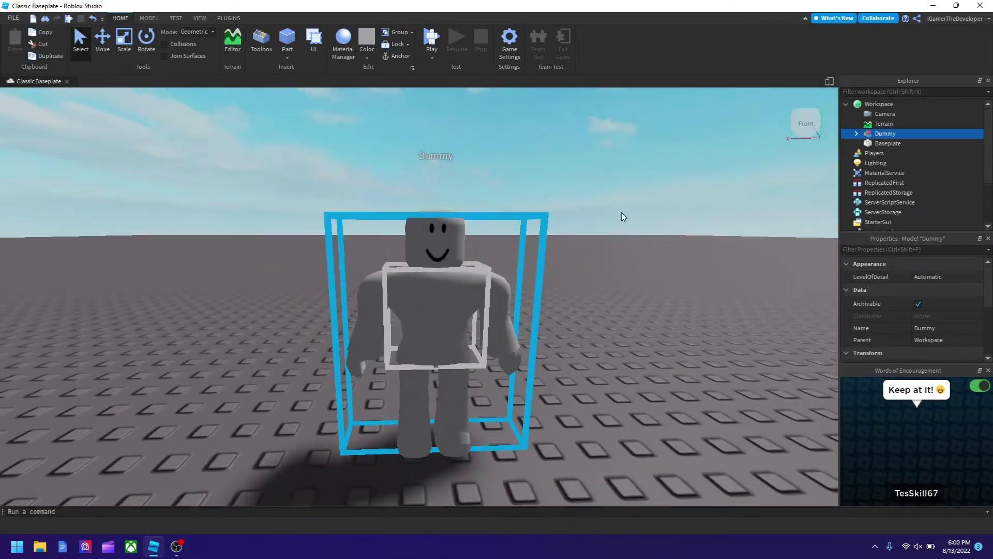
Insert a Shirt object and a Pants object into the Dummy from Explorer.
left_click(902, 134)
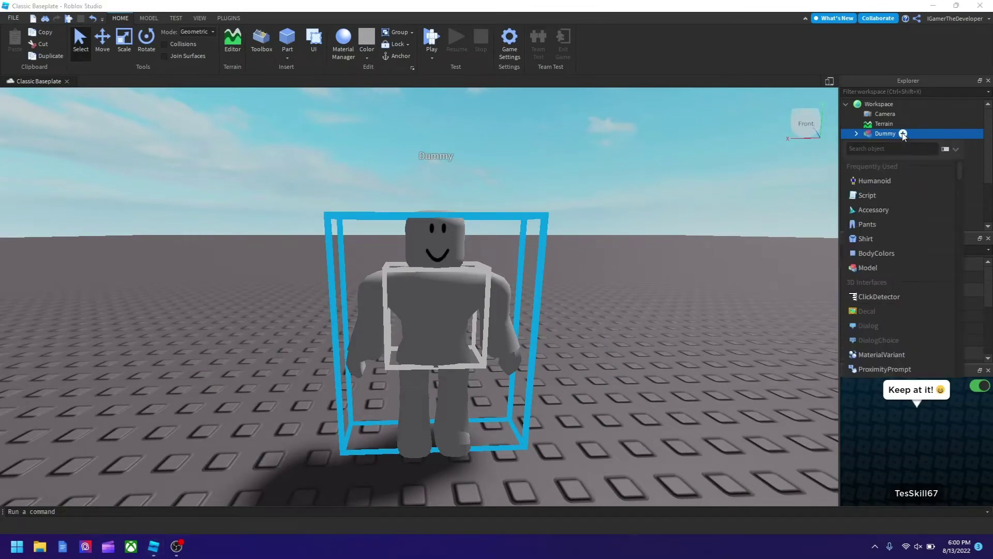
left_click(879, 240)
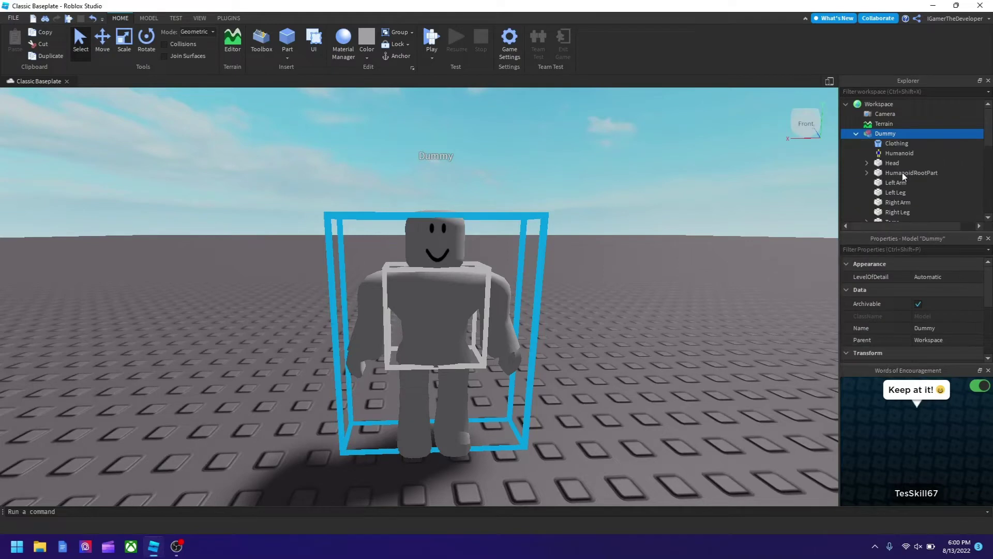
left_click(902, 134)
left_click(902, 228)
Search the Dummy's insert list for shirt and pants, then close it without adding more.
left_click(903, 134)
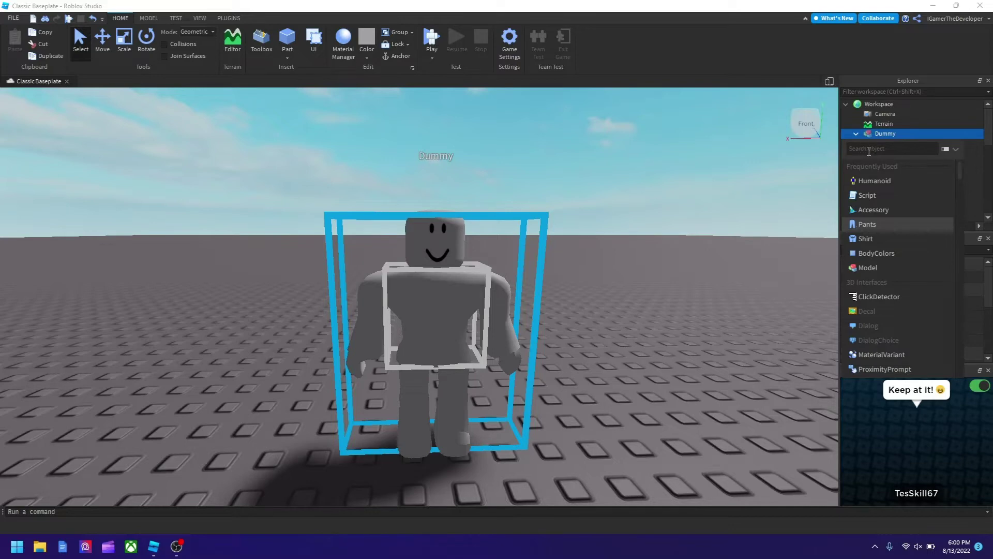
type("shir")
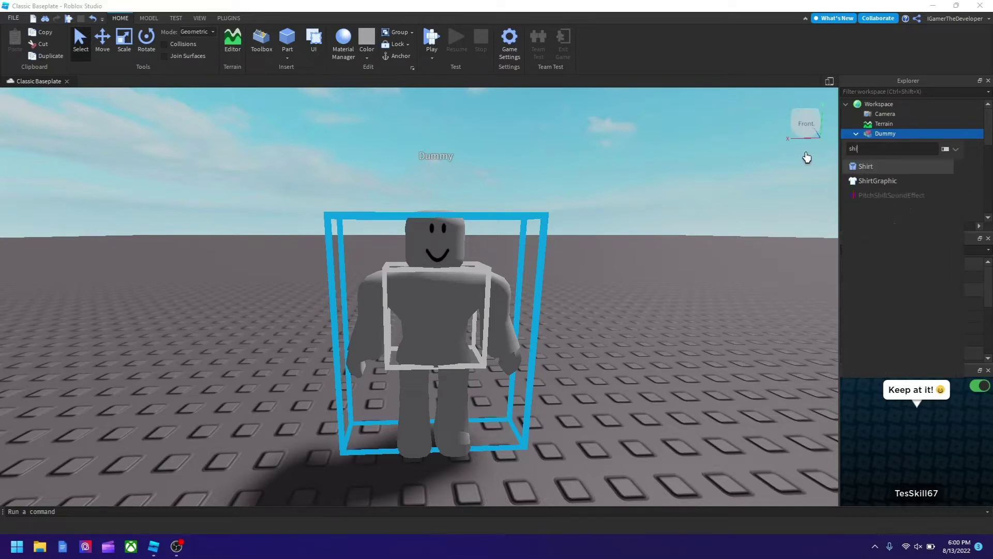
key("BackSpace")
key("BackSpace")
key("BackSpace")
type("pant")
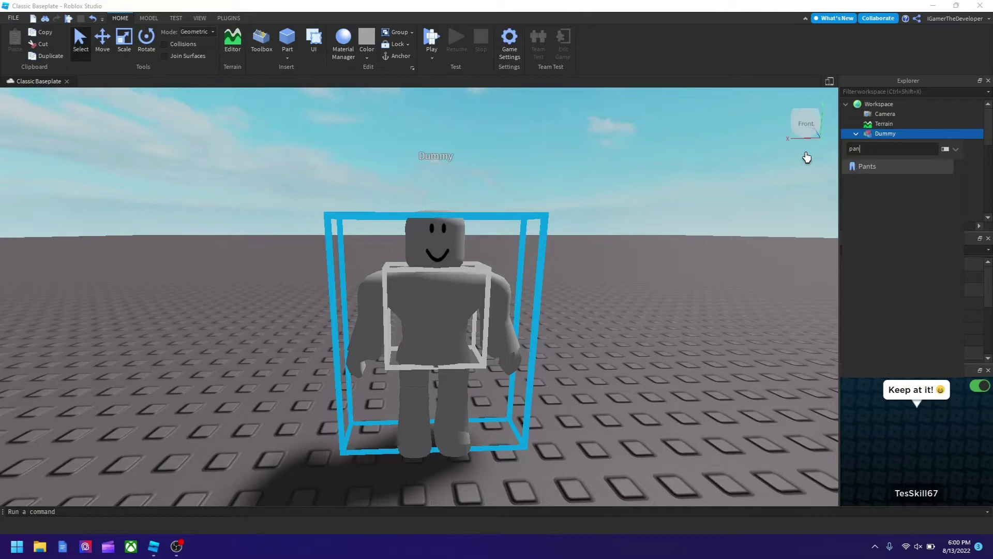
key("BackSpace")
key("BackSpace")
key("BackSpace")
left_click(693, 195)
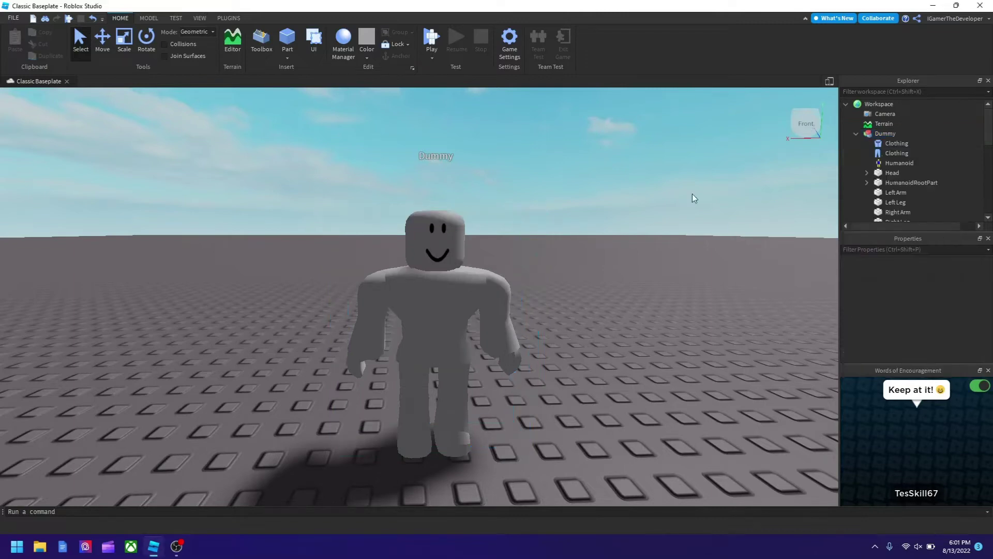
Rename the Dummy's two Clothing objects in Explorer to Shirt and pants.
left_click(898, 143)
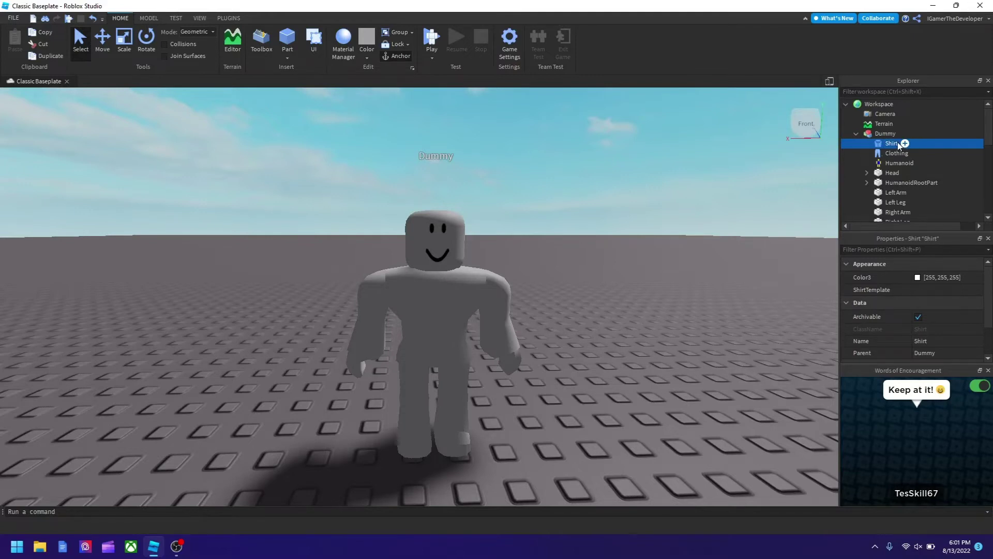
left_click(888, 154)
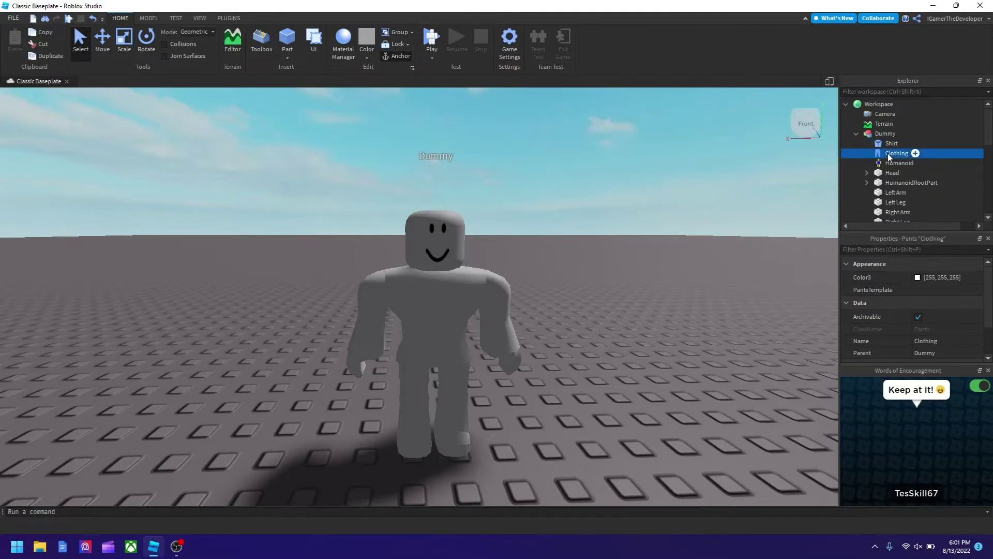
left_click(887, 153)
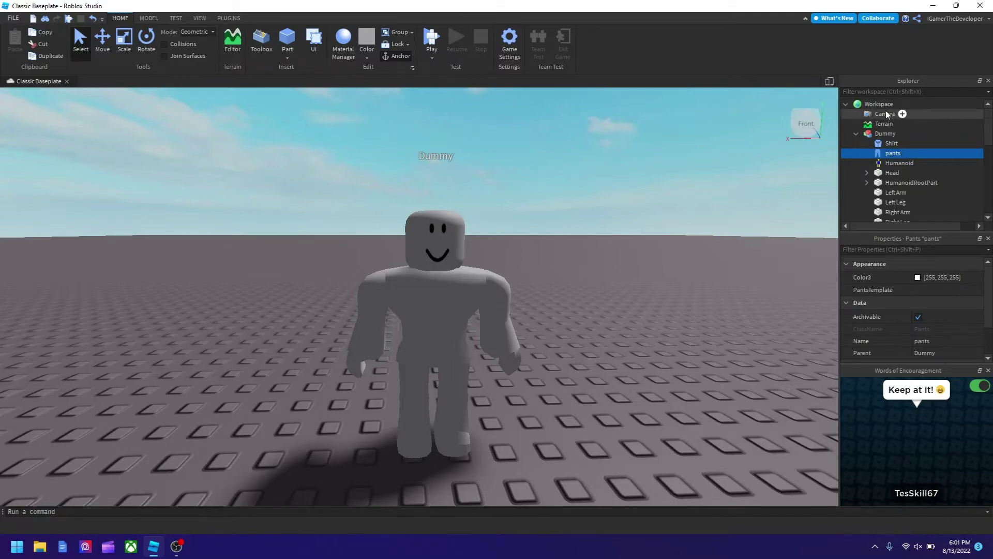
left_click(873, 144)
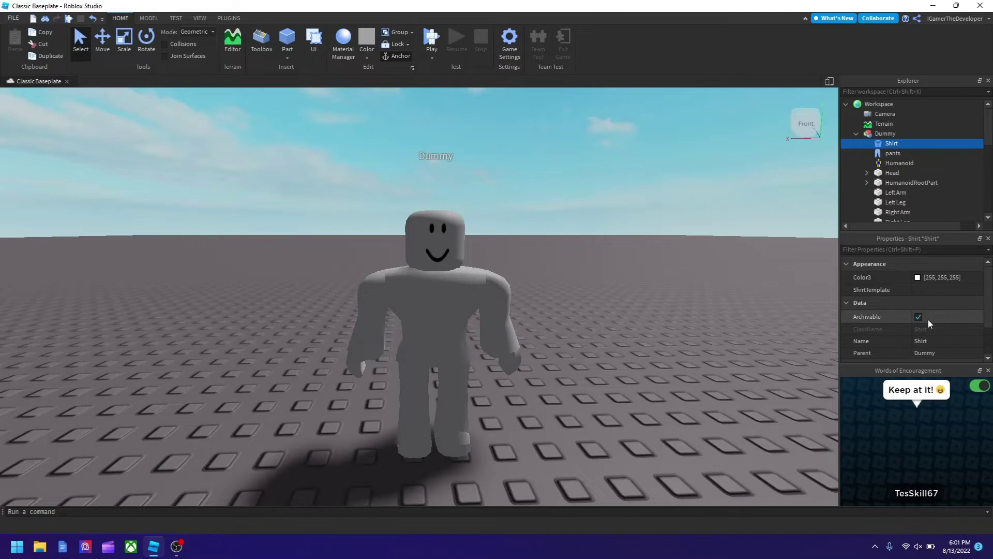
scroll(579, 316, "down", 5)
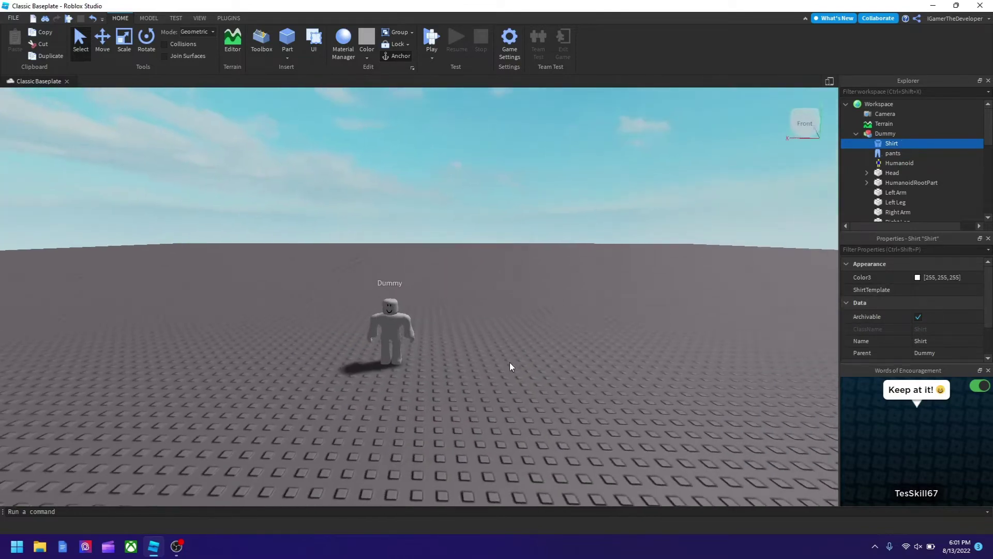
Open the Avatar Shop catalog from the Roblox home page in the browser.
left_click(177, 546)
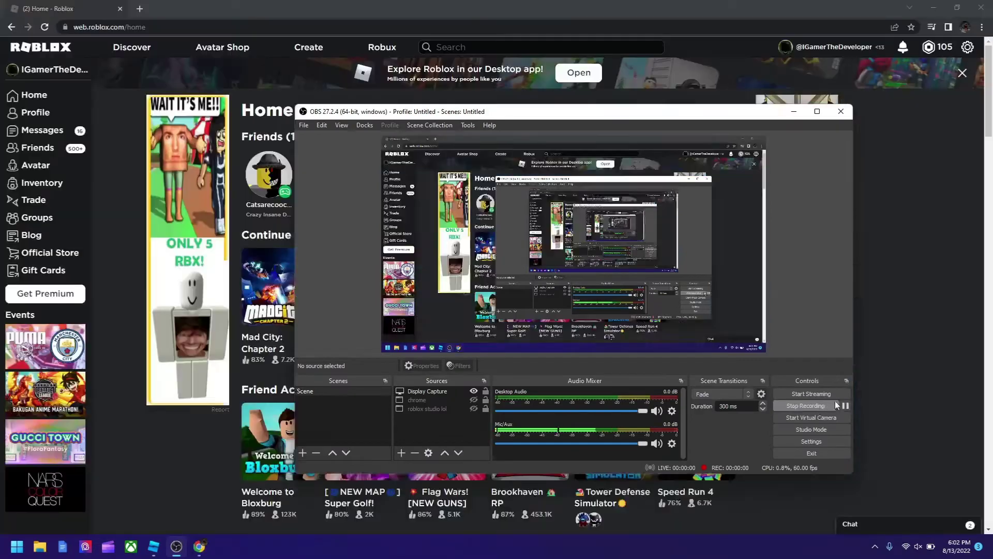
left_click(907, 354)
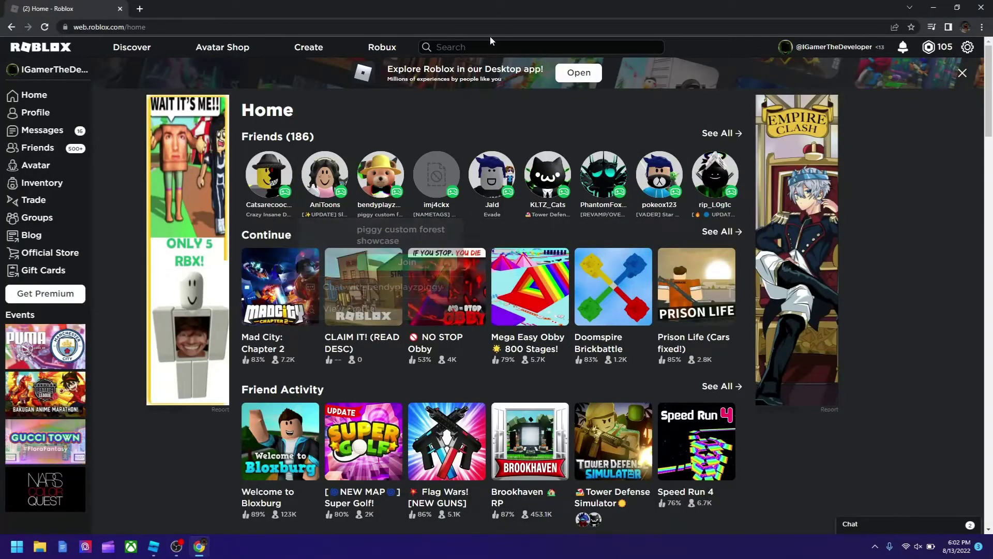
left_click(237, 49)
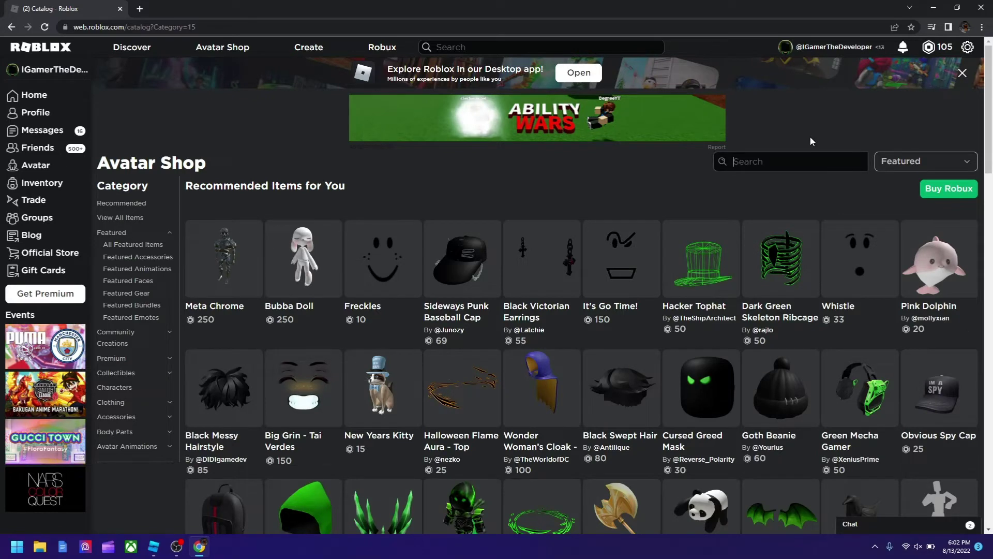
Search the Avatar Shop catalog for Nike, then for Adidas items.
type("nika")
key("Return")
left_click(797, 160)
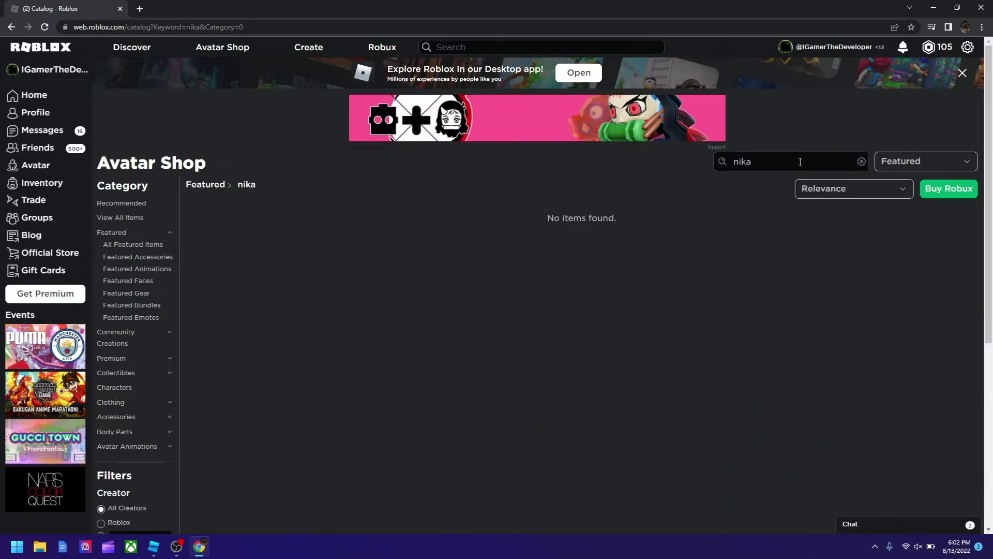
key("BackSpace")
type("e")
key("Return")
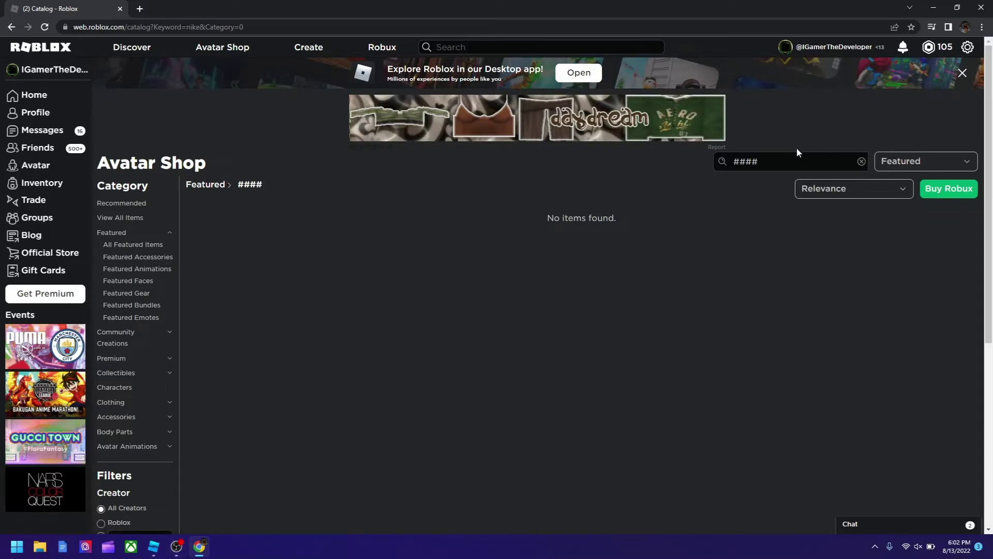
left_click(782, 162)
key("BackSpace")
type("addidas")
key("Return")
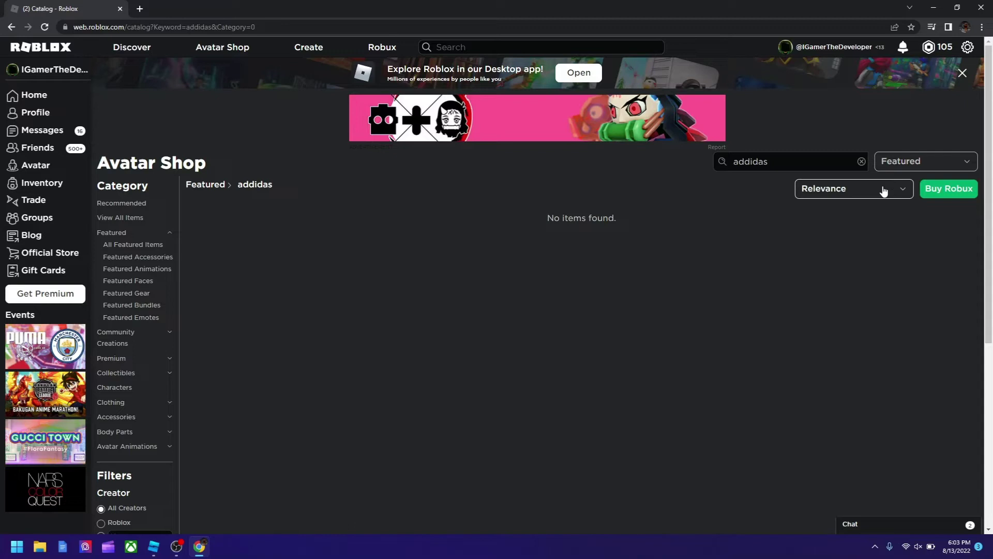
left_click(884, 191)
left_click(875, 187)
From Clothing, open Green Electro Adidas Hoodie and Electro Adidas Green Pants in new tabs.
left_click(122, 405)
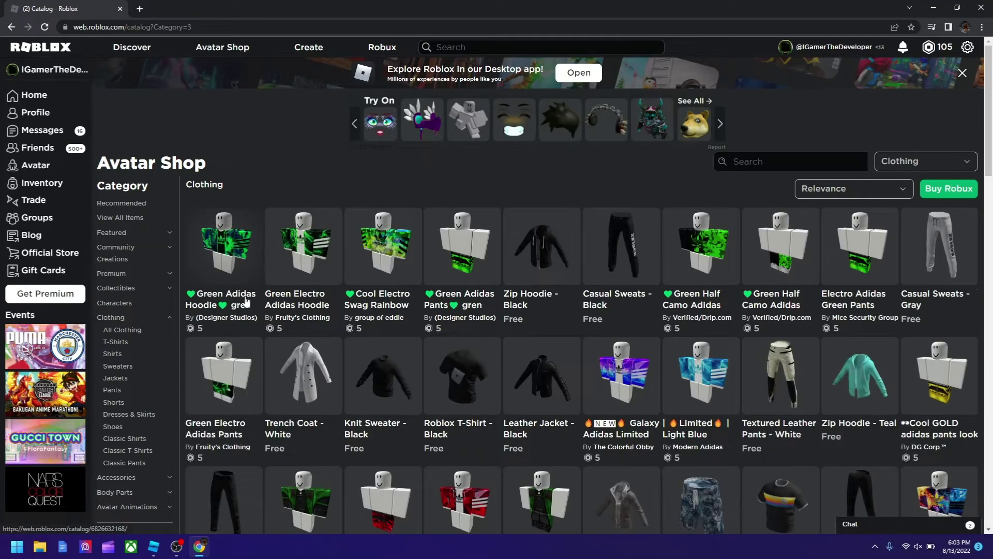
right_click(301, 295)
left_click(328, 306)
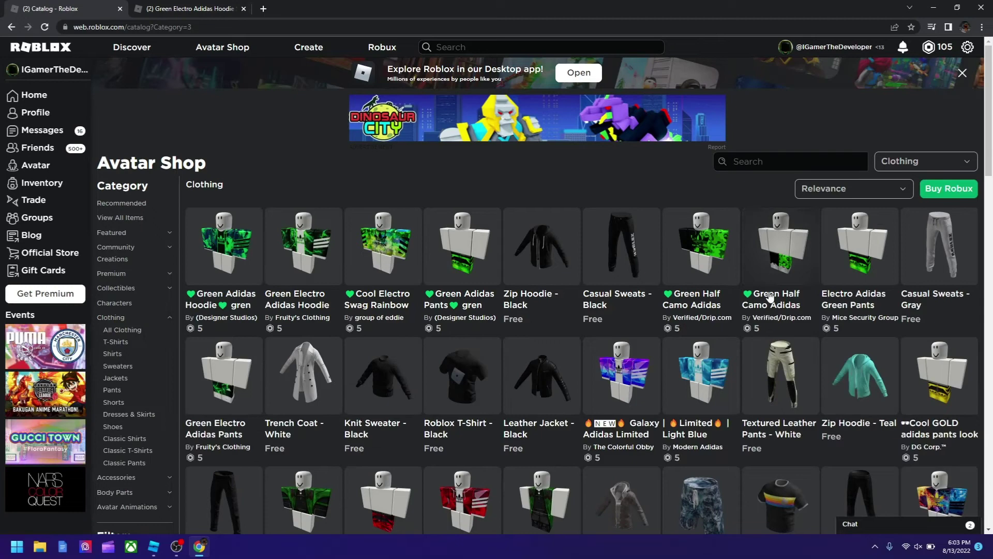
right_click(852, 304)
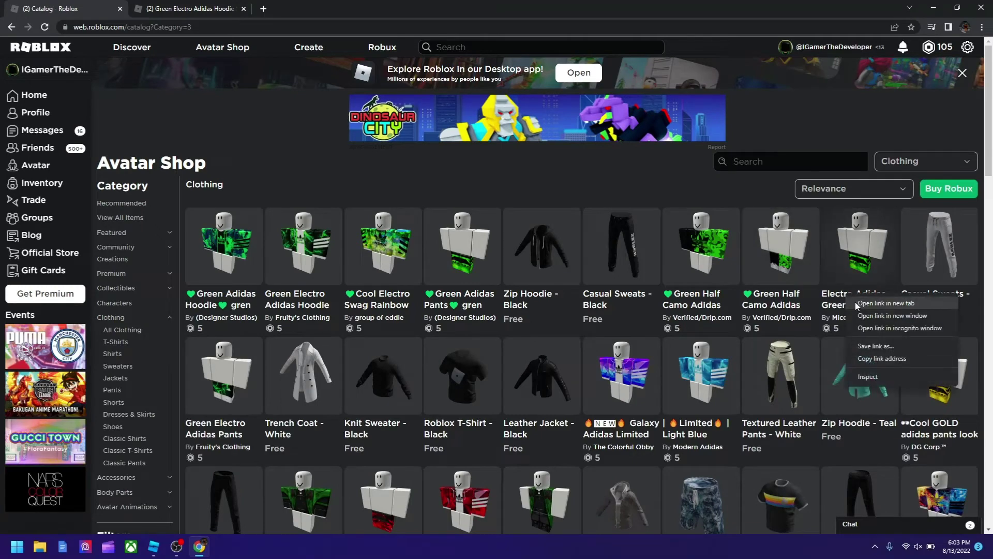
left_click(856, 308)
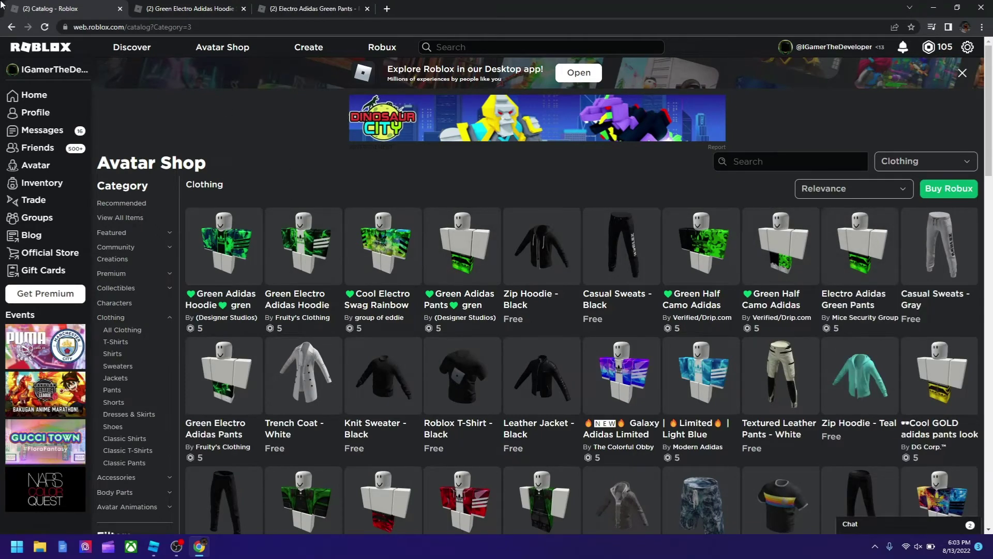
key("ctrl+w")
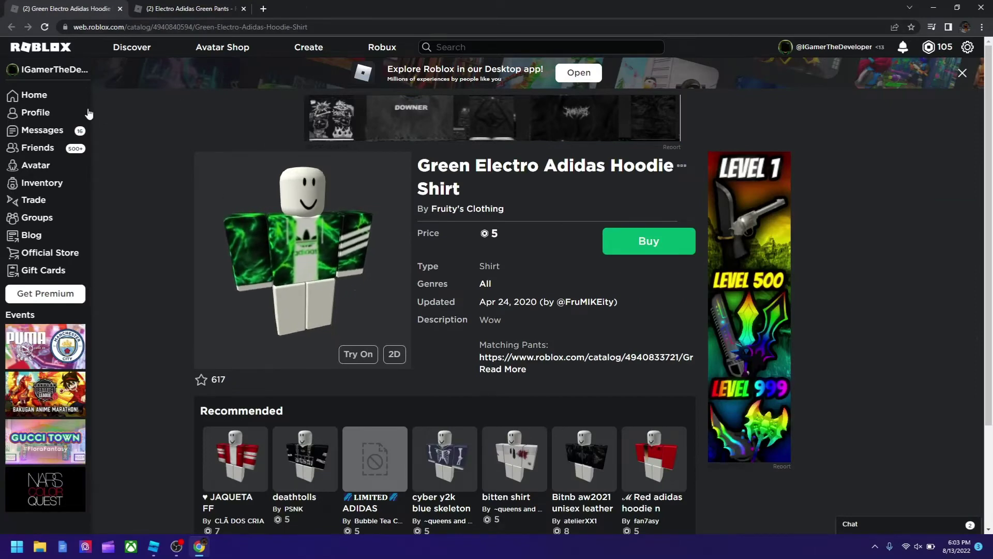
left_click(195, 27)
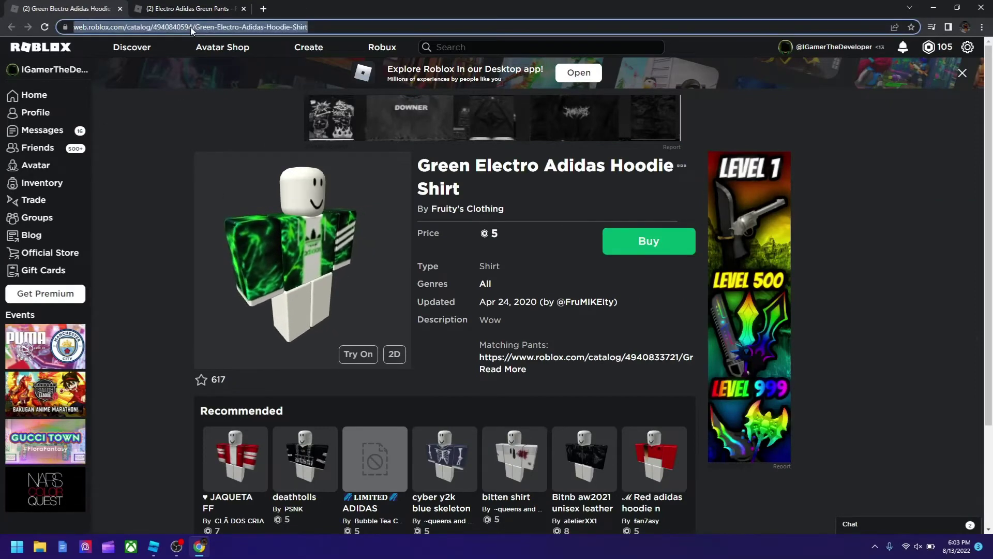
left_click(201, 28)
double_click(178, 28)
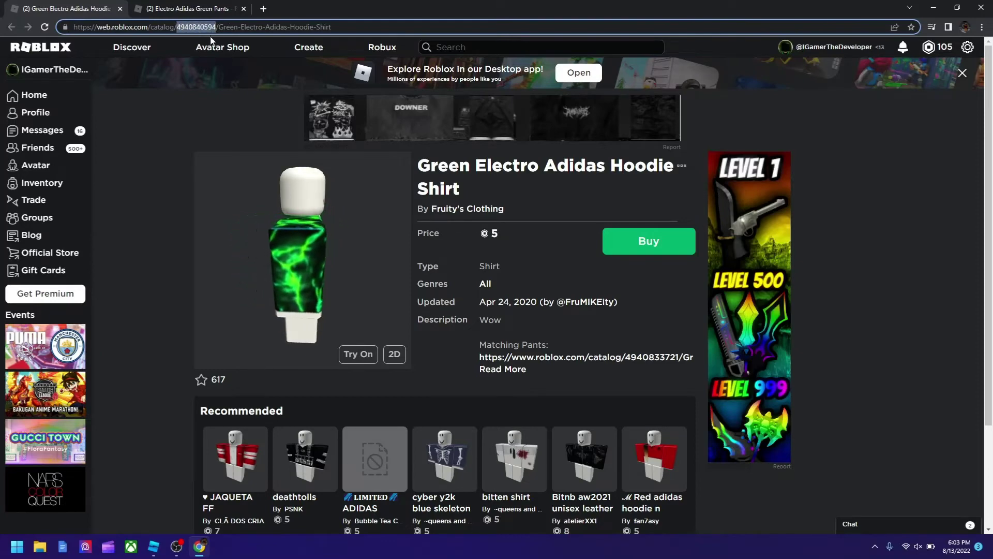
key("BackSpace")
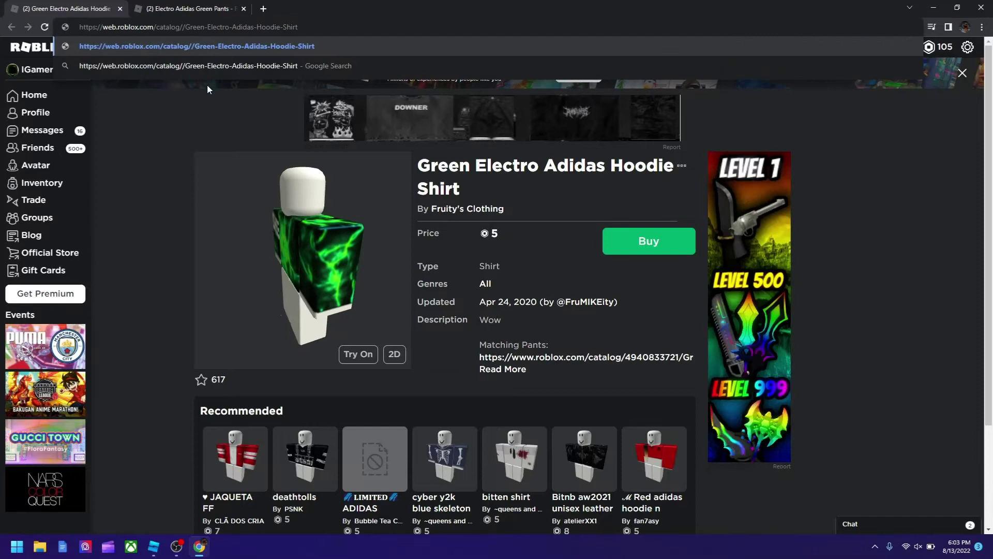
left_click(107, 252)
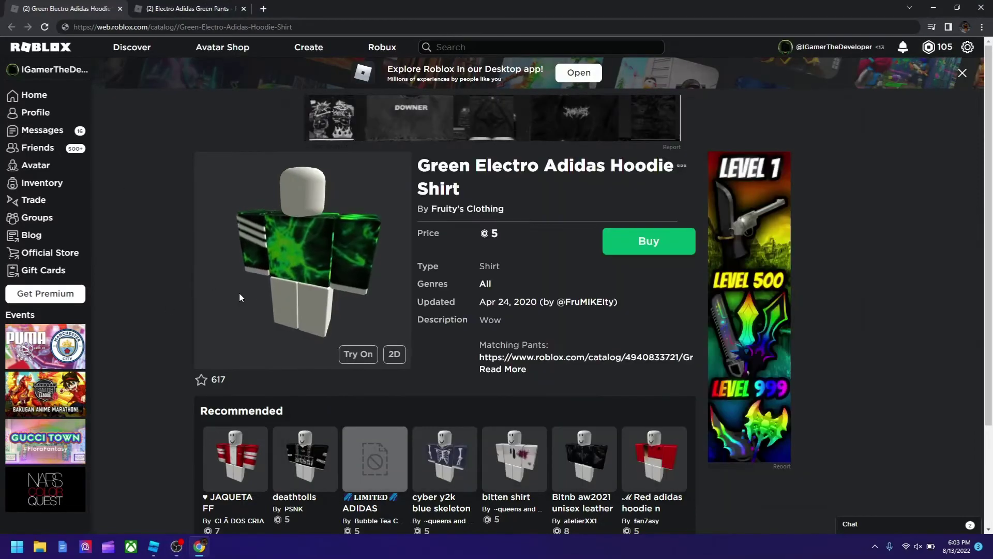
key("alt+Tab")
key("alt+Tab")
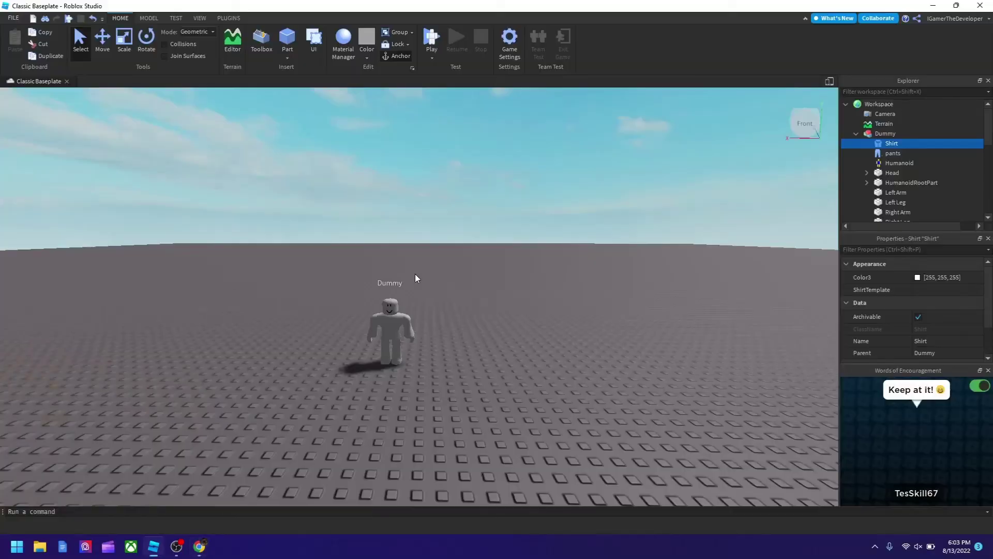
right_click_drag(439, 273, 454, 270)
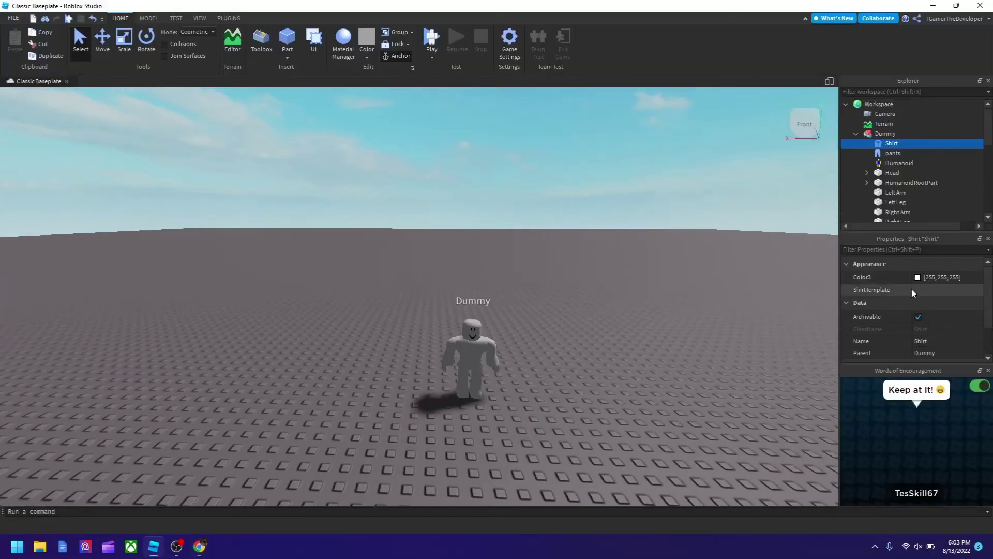
left_click(931, 290)
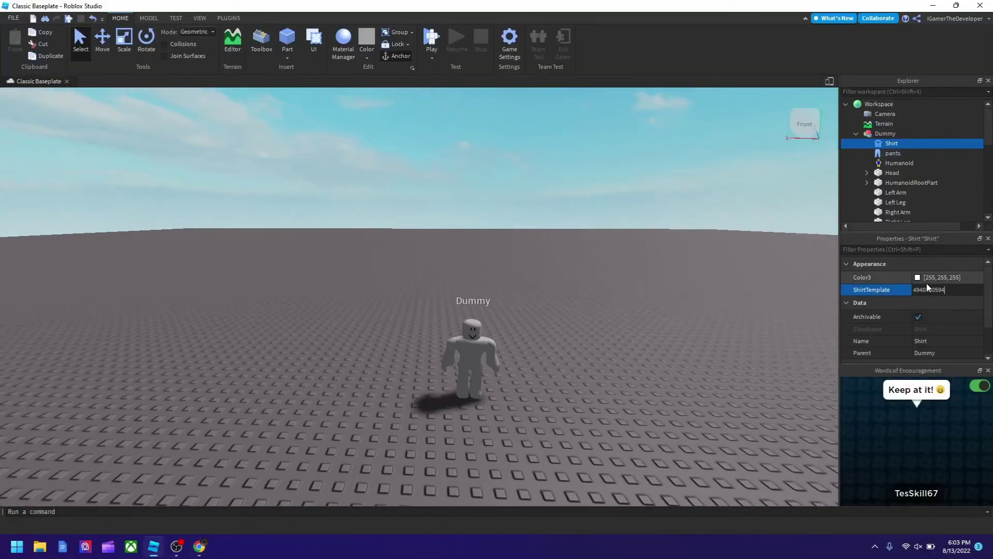
key("ctrl+v")
key("Return")
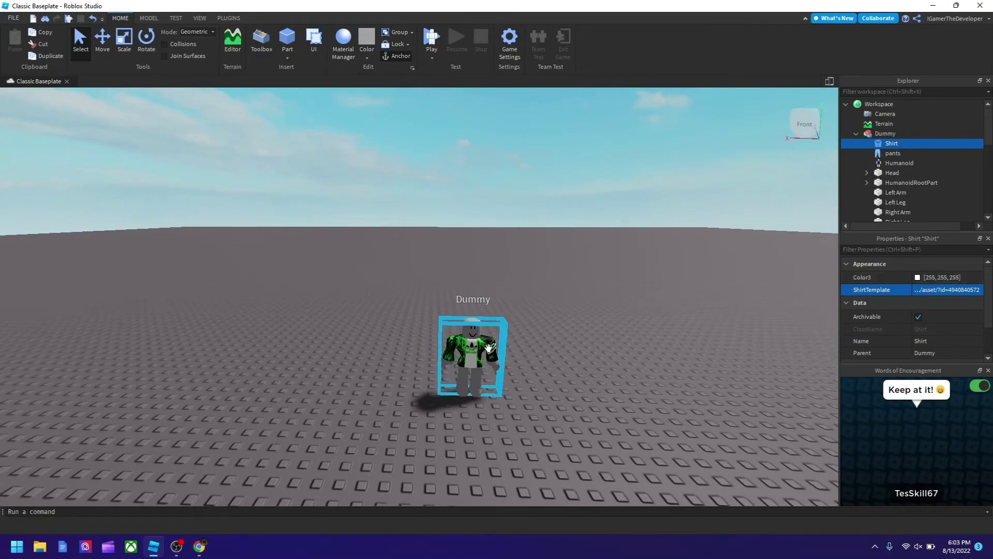
scroll(488, 349, "up", 10)
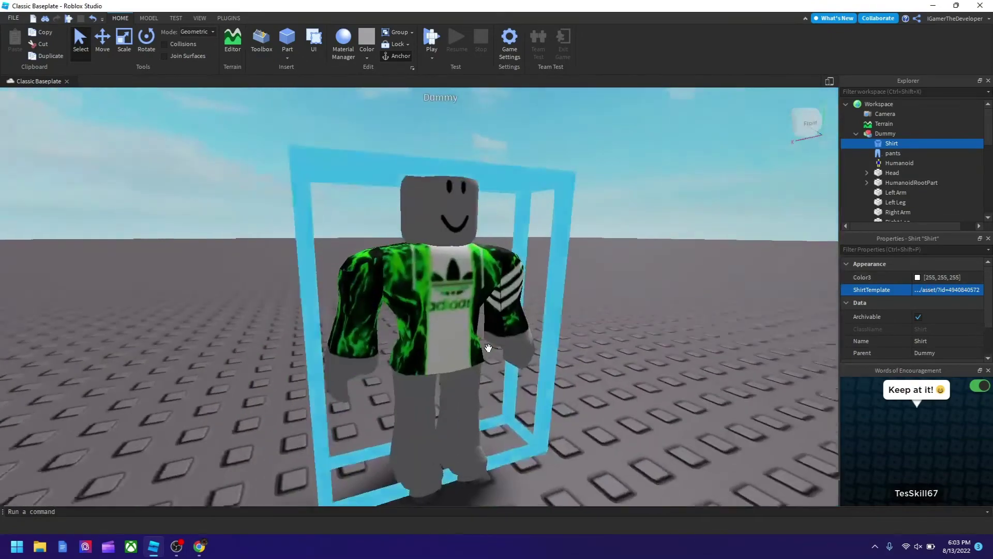
scroll(488, 349, "down", 10)
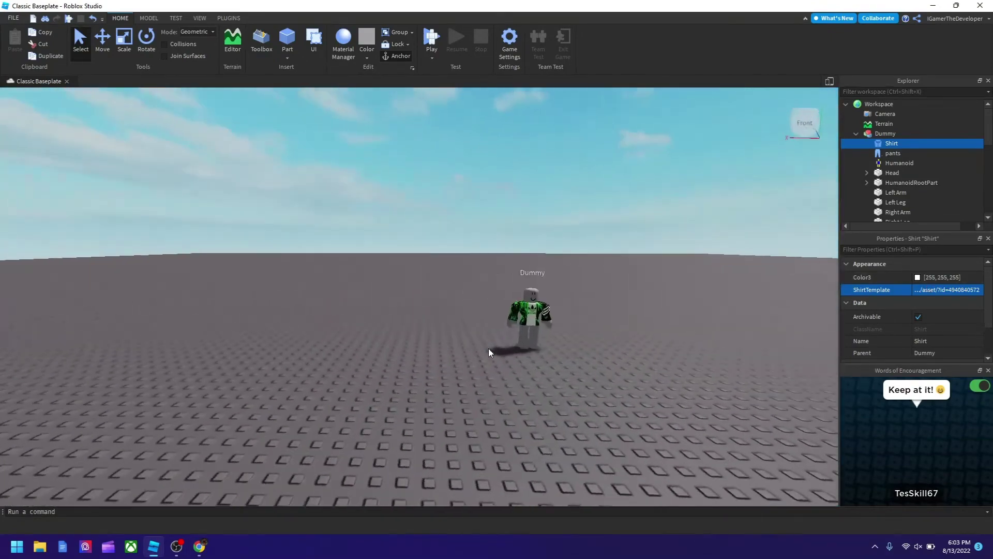
scroll(488, 348, "up", 4)
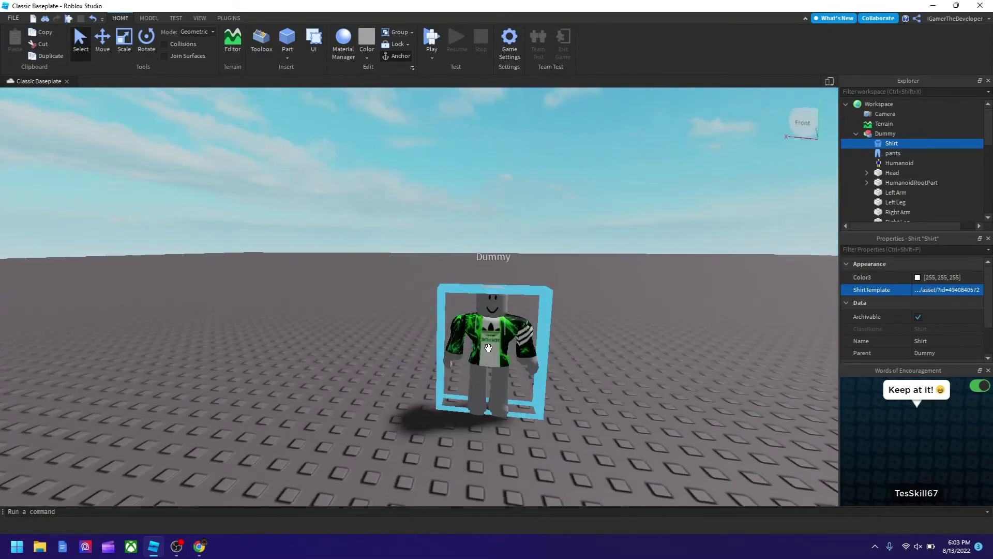
scroll(488, 348, "down", 3)
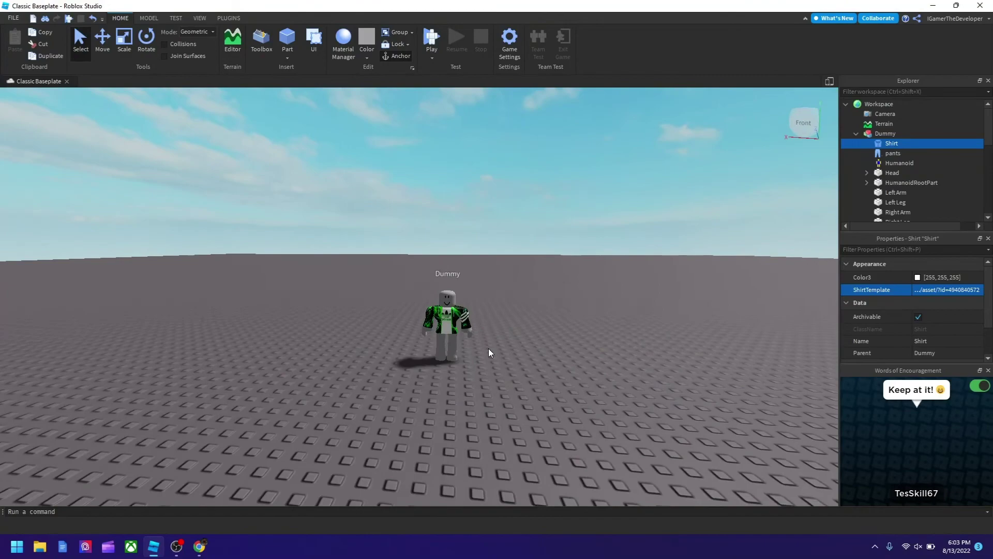
Cut item ID 993561338 from the Electro Adidas Green Pants page's address.
key("alt+Tab")
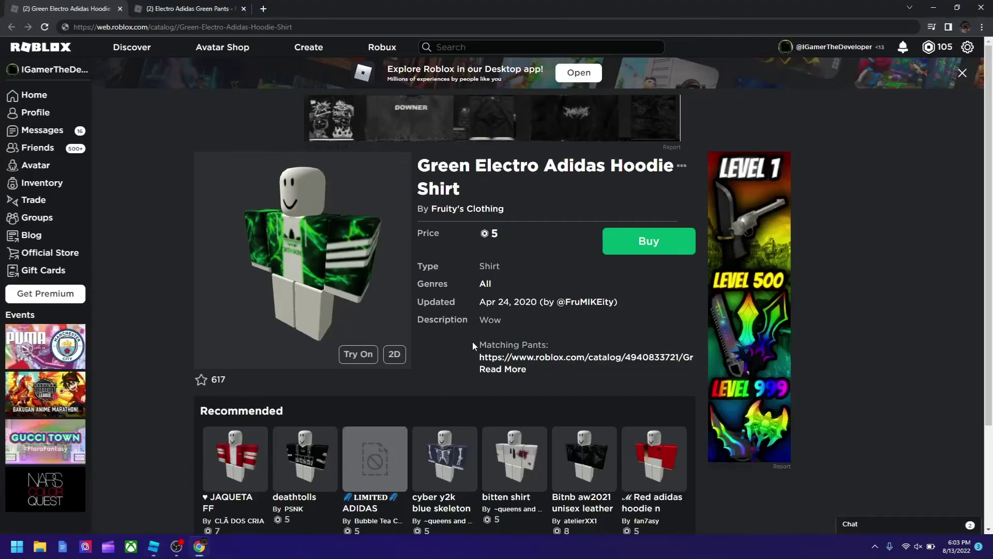
key("ctrl+Tab")
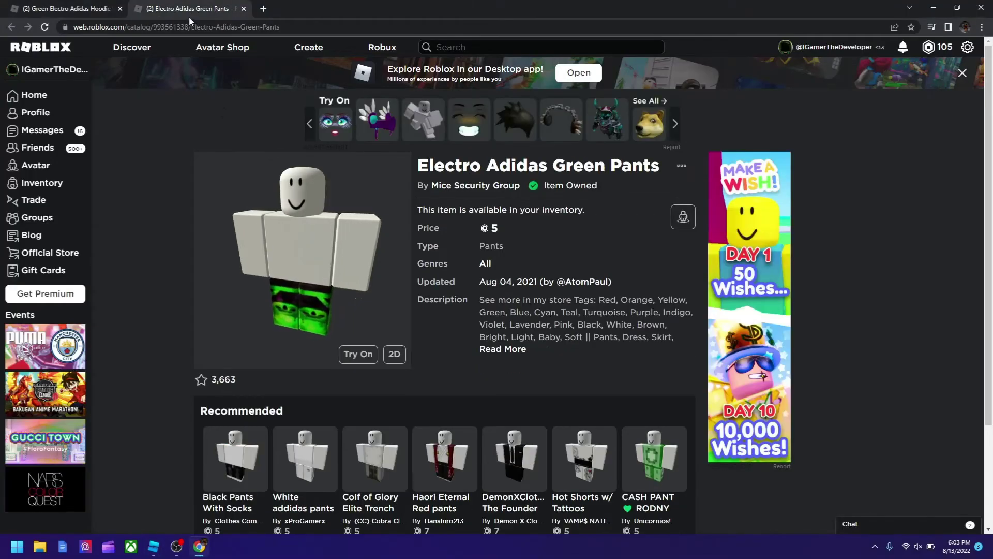
left_click(166, 30)
double_click(194, 27)
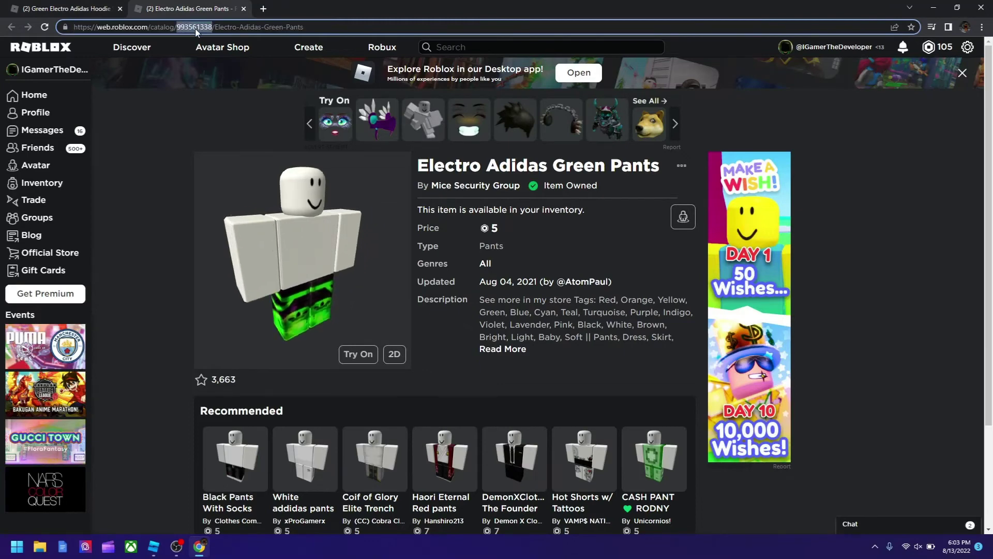
key("ctrl+x")
left_click(132, 191)
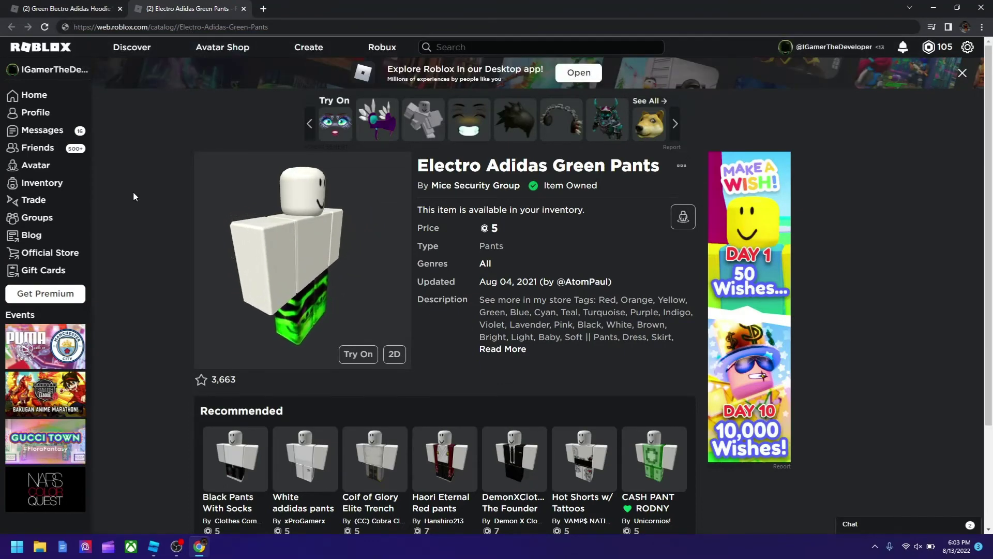
Set the pants object's PantsTemplate to 993561338 so the Dummy wears the green pants.
key("alt+Tab")
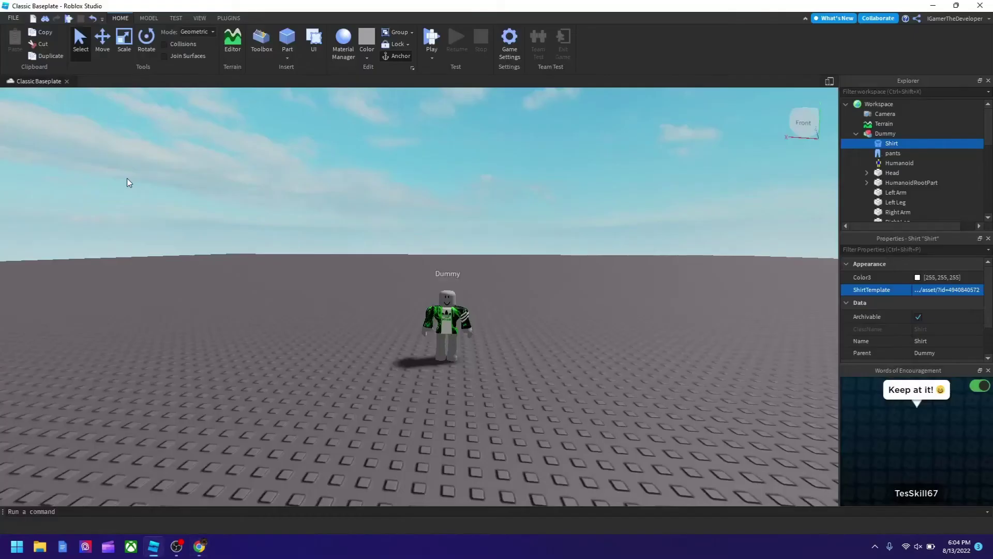
left_click(862, 153)
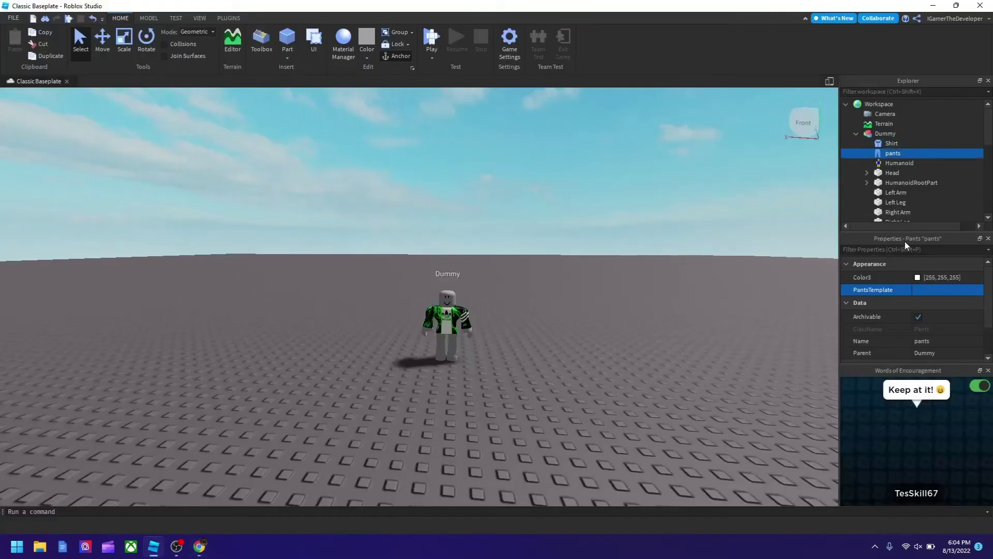
left_click(938, 291)
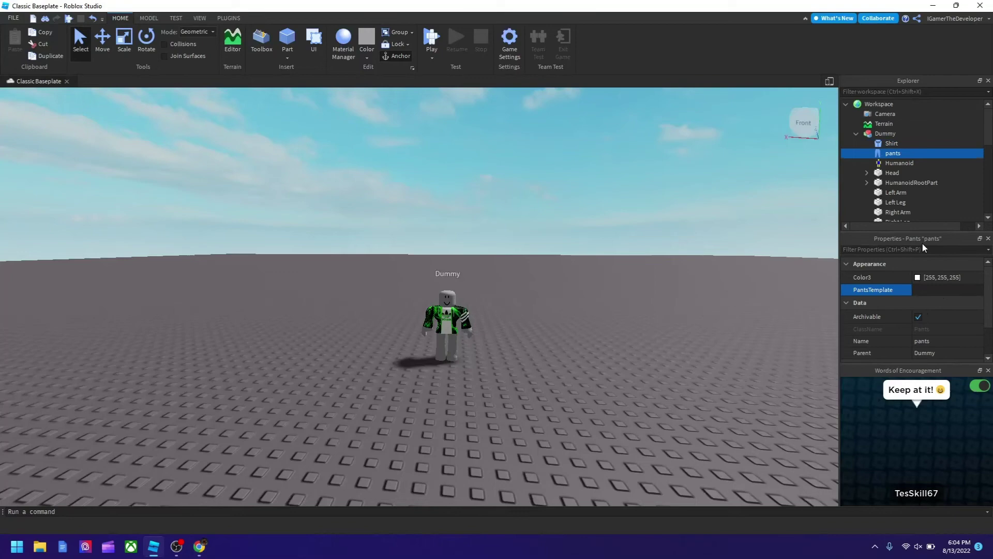
key("ctrl+v")
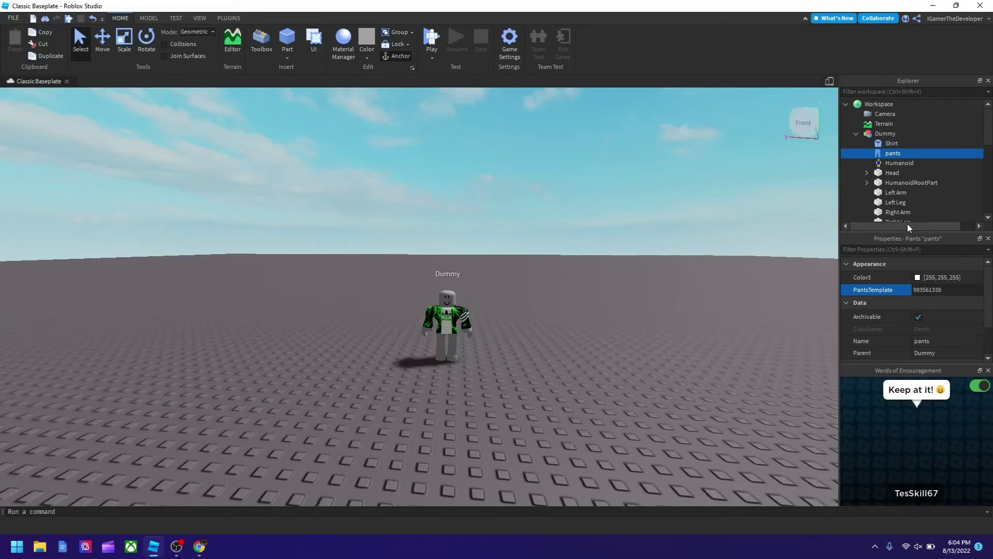
key("Return")
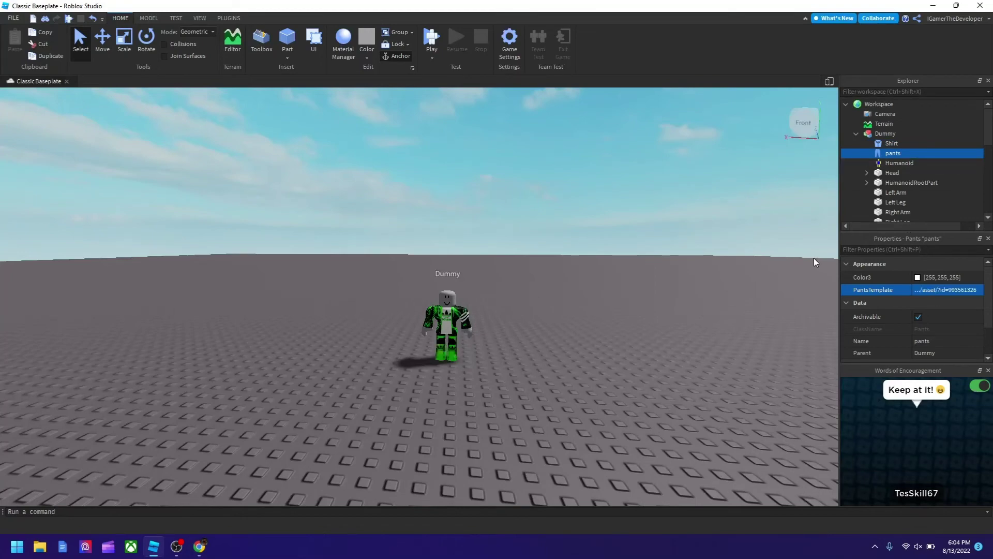
scroll(563, 249, "up", 5)
right_click_drag(563, 249, 562, 249)
scroll(563, 249, "down", 5)
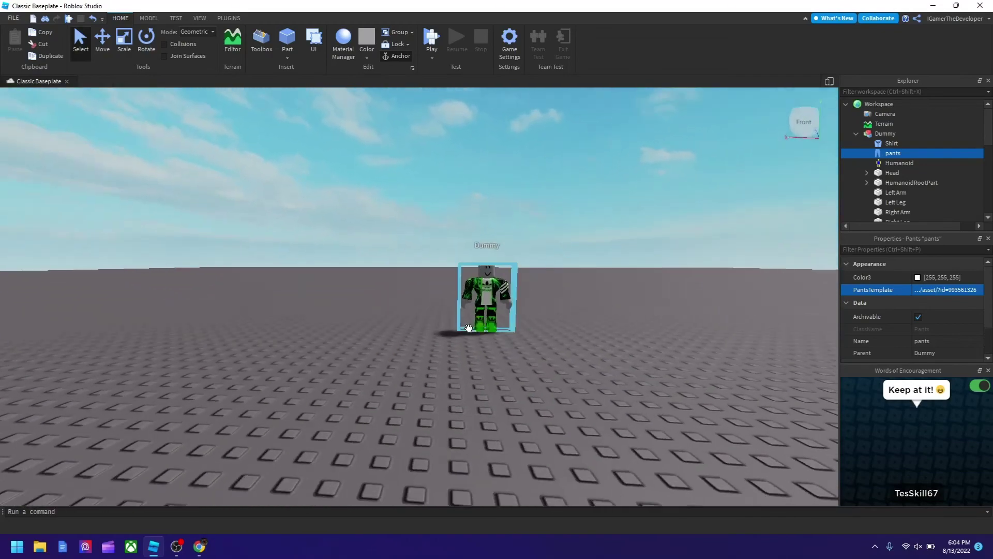